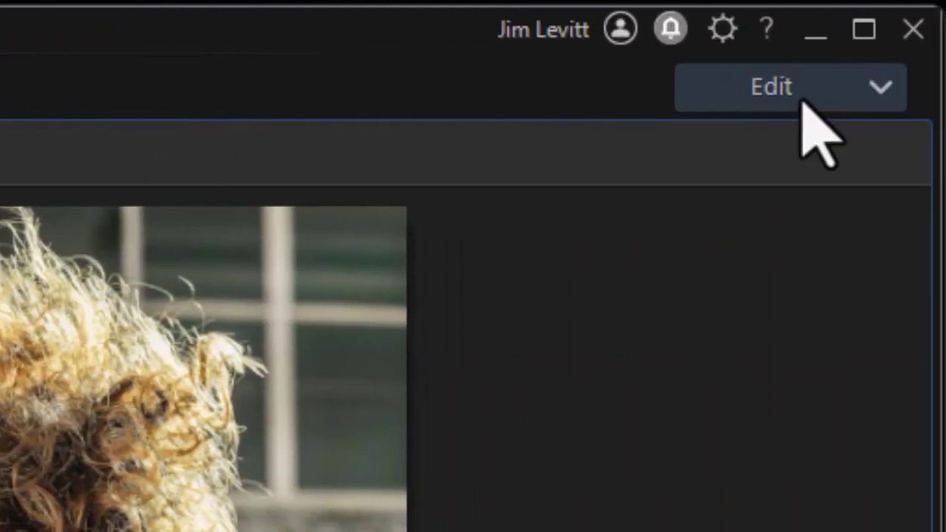
Switch to Guided editing, open People Beautifier > Face Tools > Face Shaper, and show feature points
{"action": "left_click", "coordinate": [803, 102]}
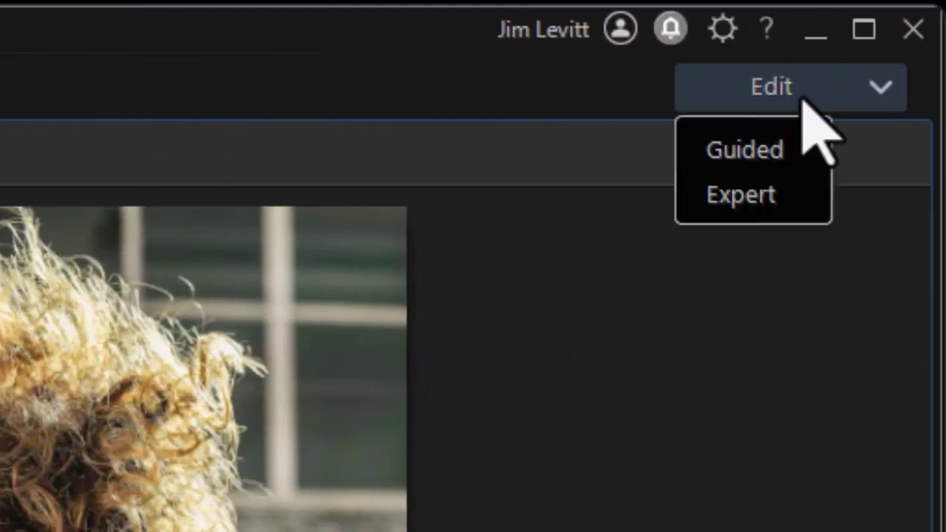
{"action": "left_click", "coordinate": [768, 157]}
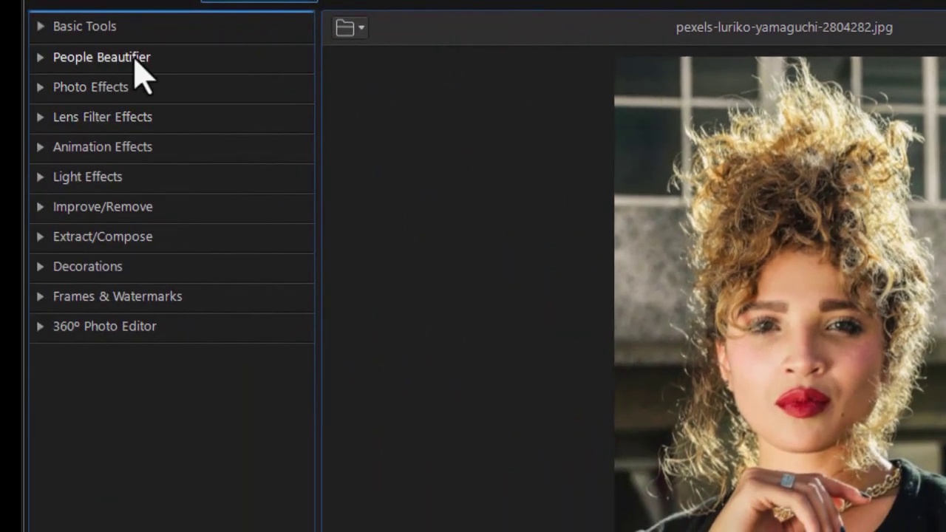
{"action": "left_click", "coordinate": [110, 57]}
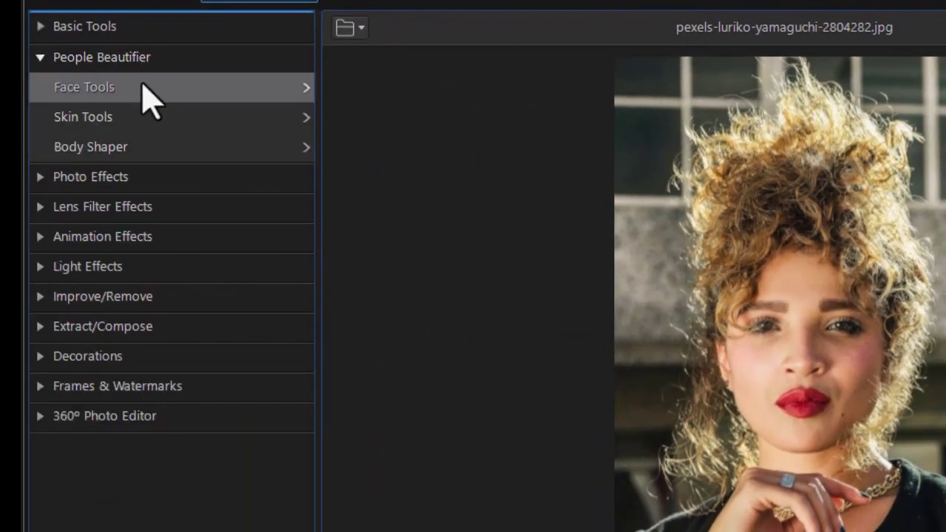
{"action": "left_click", "coordinate": [146, 94]}
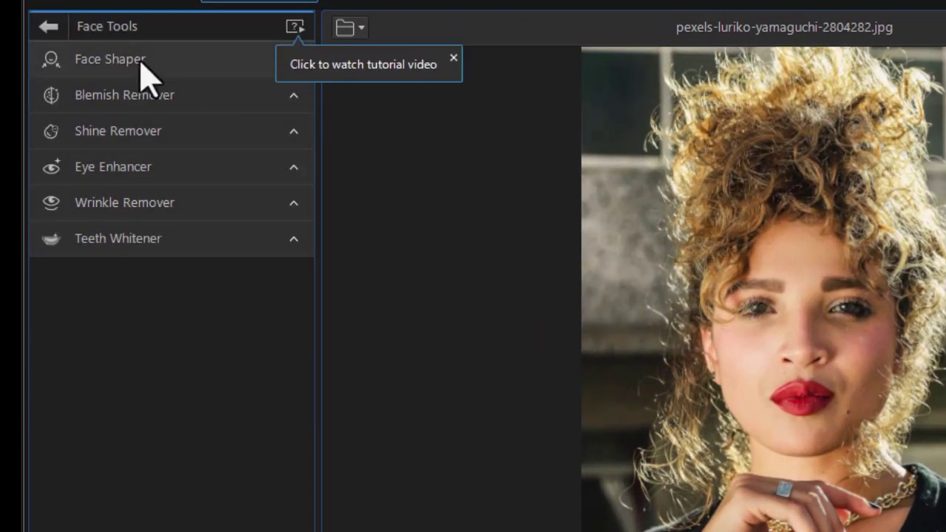
{"action": "left_click", "coordinate": [147, 74]}
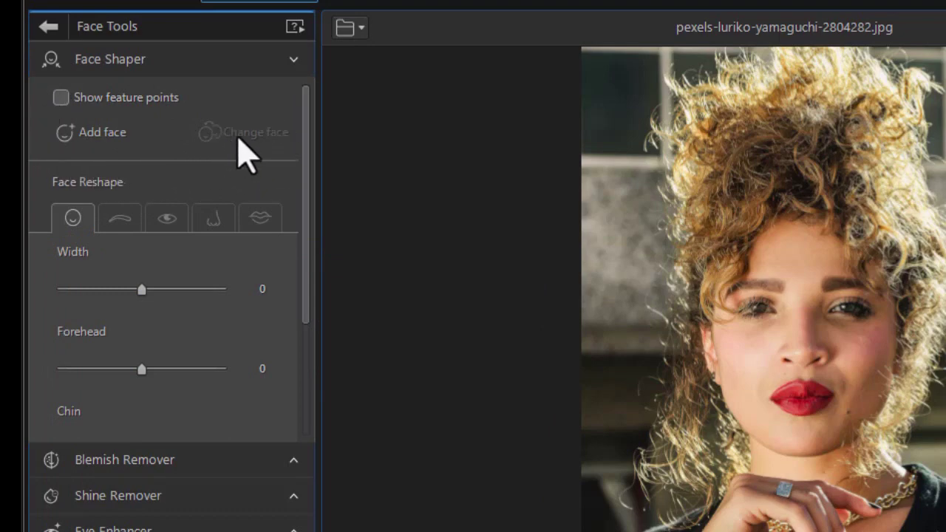
{"action": "left_click", "coordinate": [60, 98]}
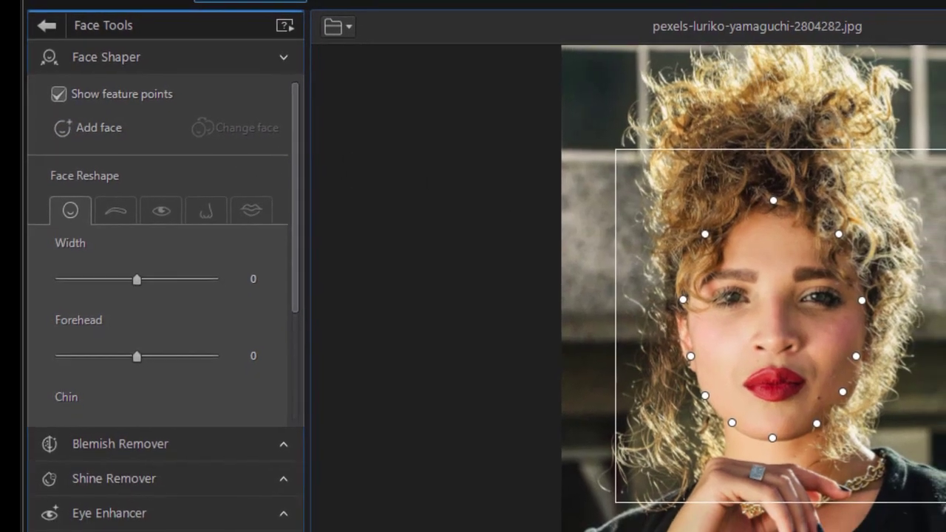
Zoom in on the face and slim its Width to -21
{"action": "left_click", "coordinate": [790, 334]}
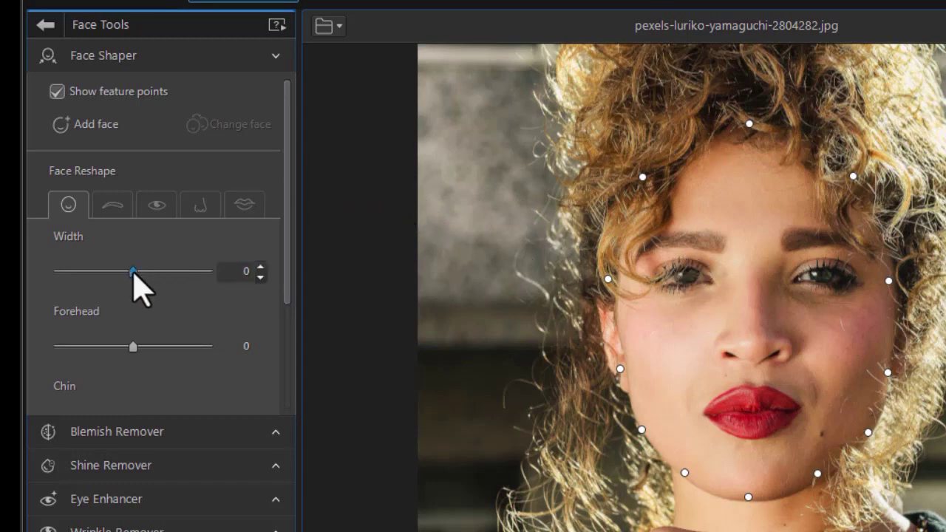
{"action": "mouse_move", "coordinate": [134, 273]}
{"action": "left_mouse_down"}
{"action": "mouse_move", "coordinate": [107, 280]}
{"action": "mouse_move", "coordinate": [130, 275]}
{"action": "mouse_move", "coordinate": [117, 281]}
{"action": "left_mouse_up"}
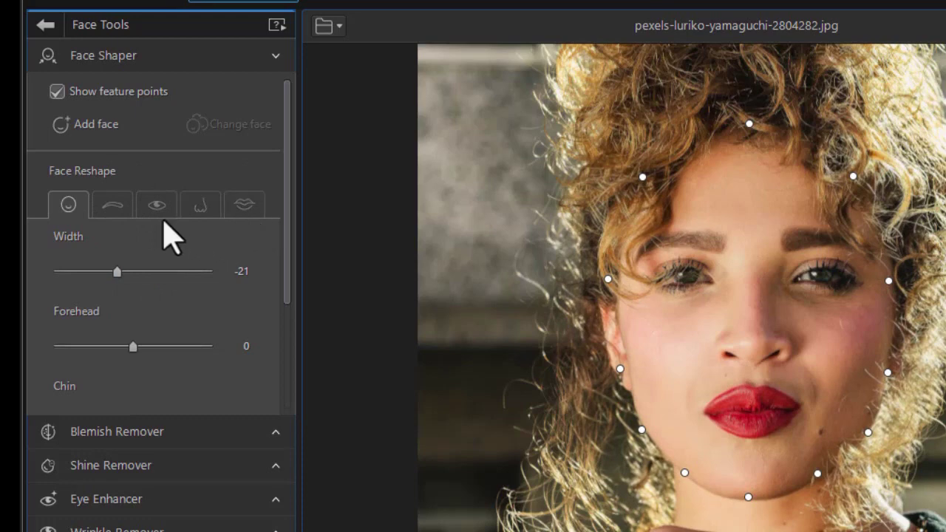
On the Brows tab, zoom to the brows, realign both brows' feature points, and limit Lift to the right brow
{"action": "left_click", "coordinate": [113, 209]}
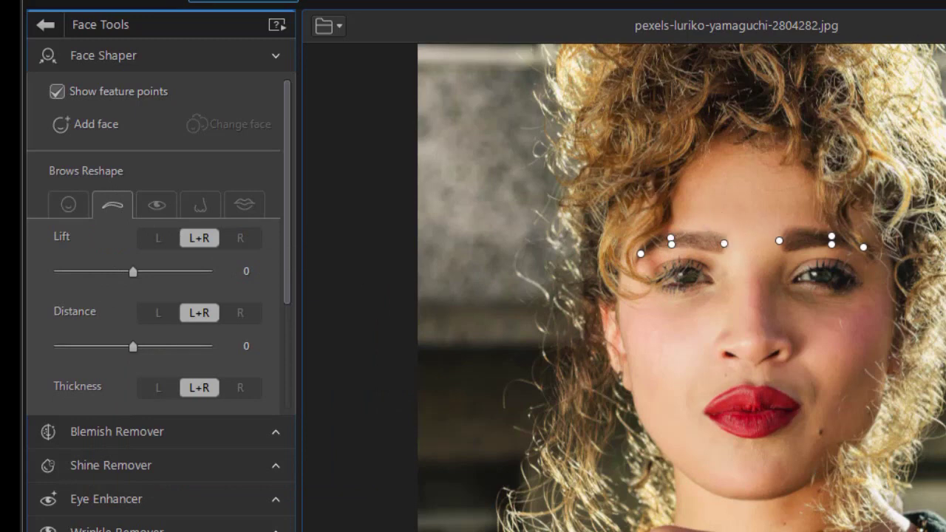
{"action": "left_click_drag", "start_coordinate": [584, 177], "coordinate": [944, 344]}
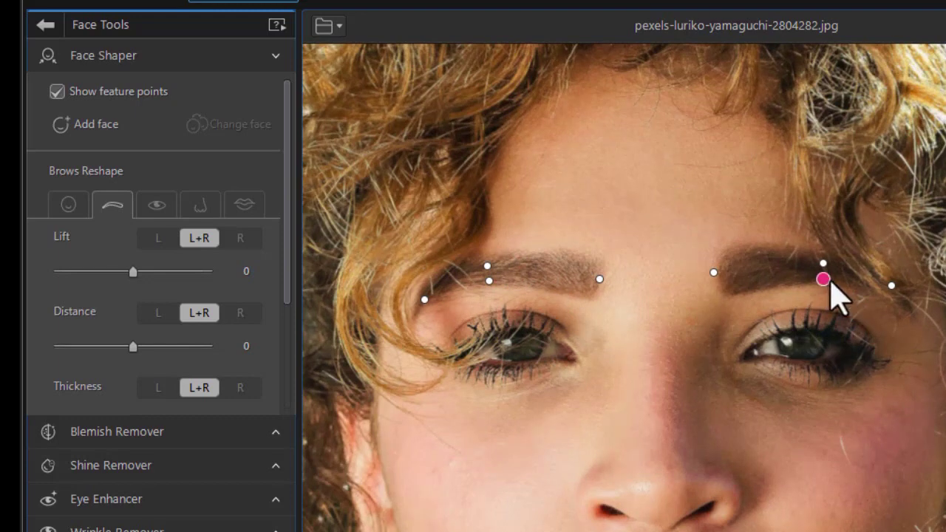
{"action": "left_click_drag", "start_coordinate": [831, 283], "coordinate": [800, 256]}
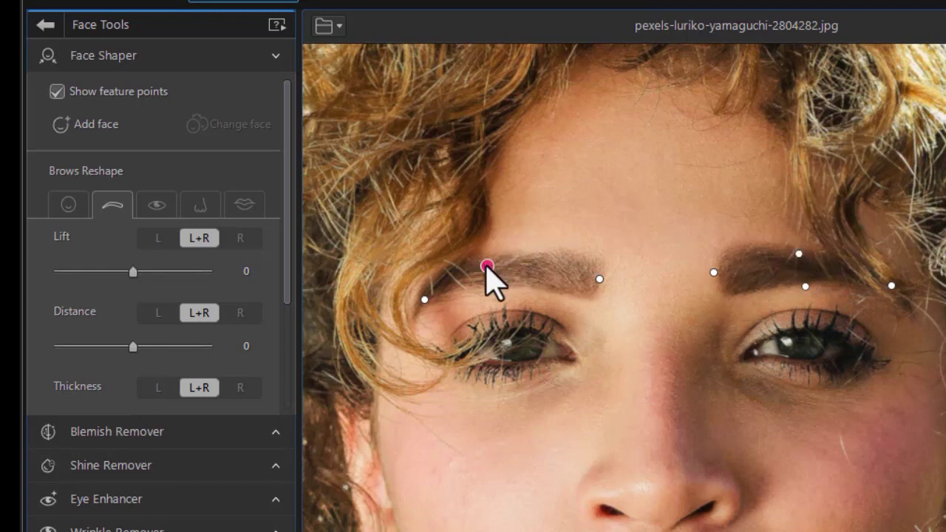
{"action": "left_click_drag", "start_coordinate": [487, 266], "coordinate": [497, 287]}
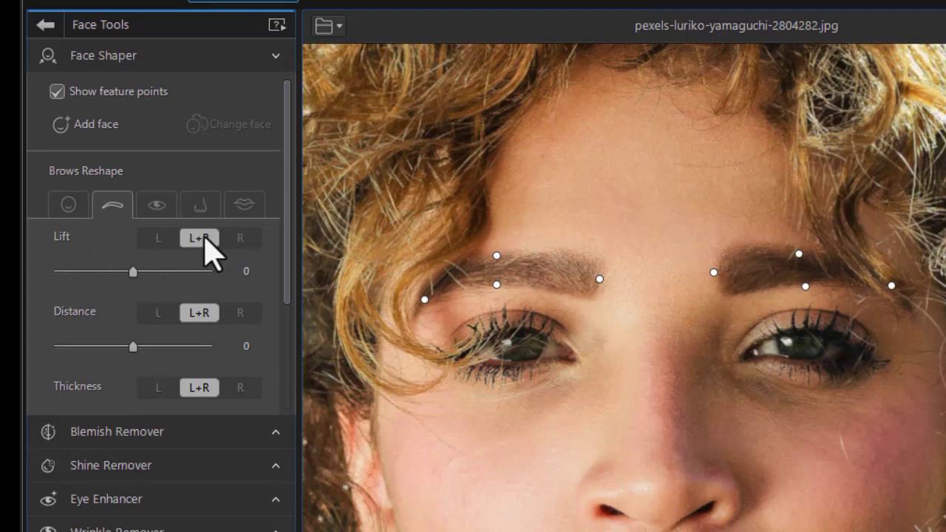
{"action": "left_click", "coordinate": [241, 238]}
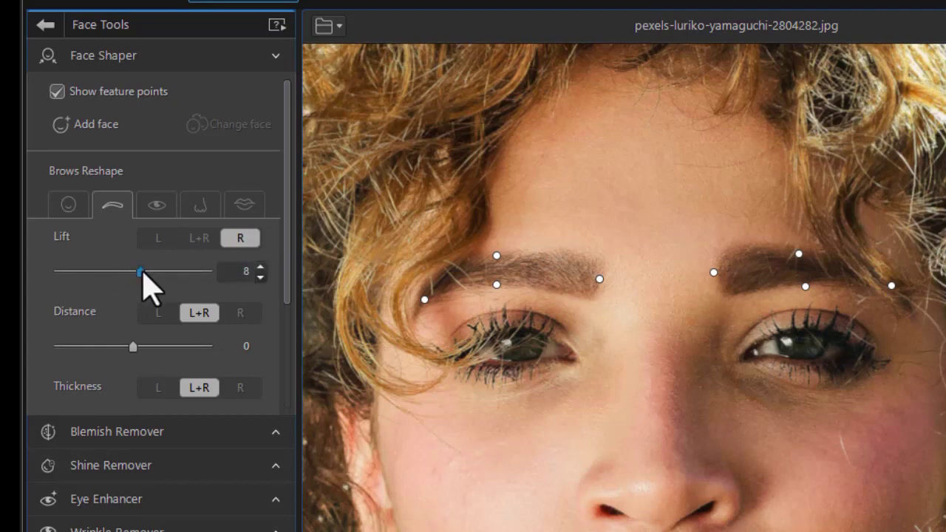
{"action": "left_click_drag", "start_coordinate": [141, 272], "coordinate": [58, 281]}
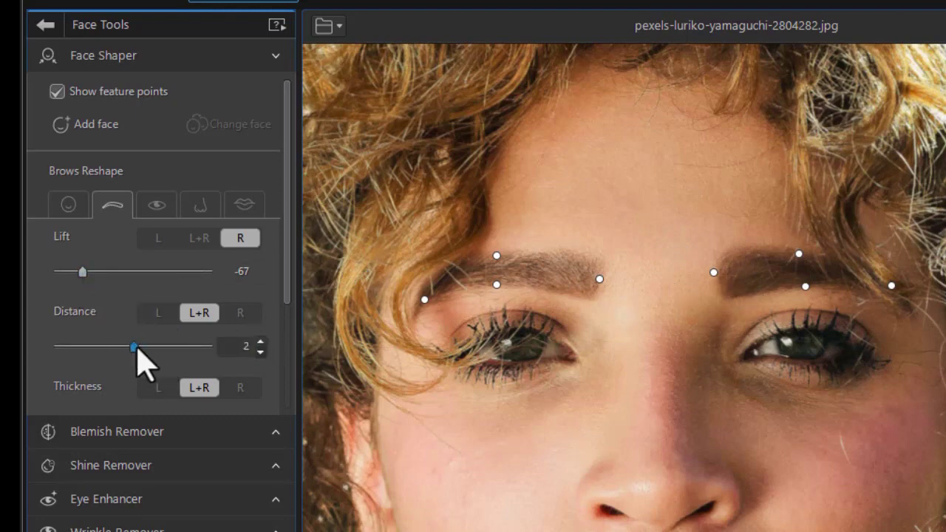
{"action": "left_click_drag", "start_coordinate": [136, 347], "coordinate": [161, 347]}
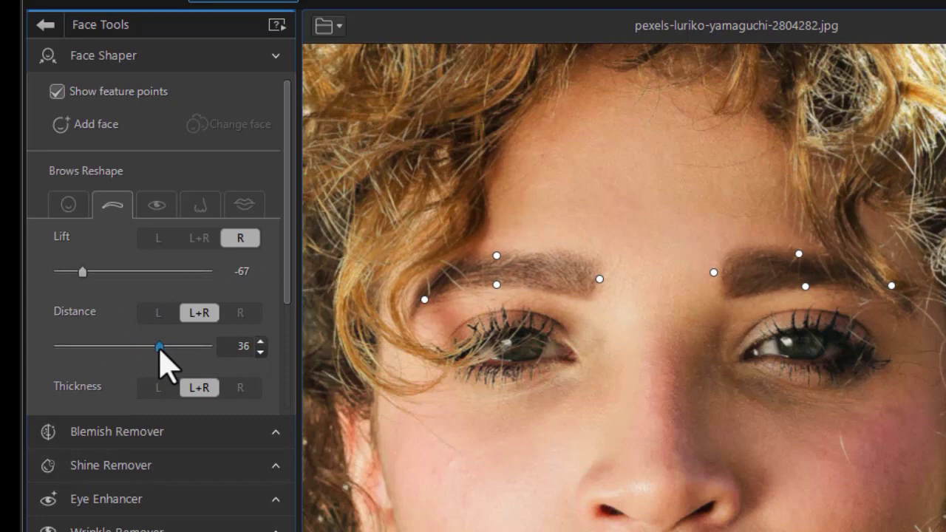
{"action": "left_click_drag", "start_coordinate": [156, 349], "coordinate": [78, 347]}
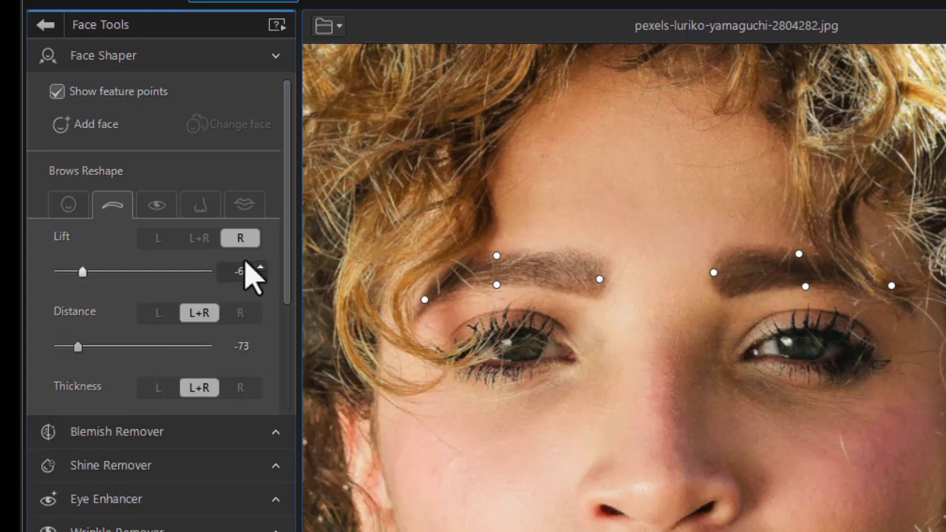
{"action": "scroll", "coordinate": [238, 342], "scroll_direction": "down", "scroll_amount": 5}
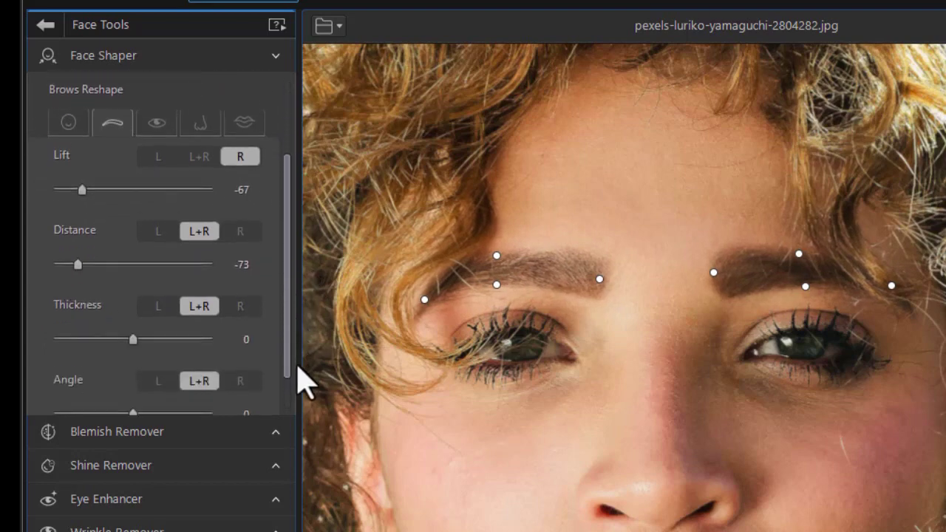
{"action": "left_click_drag", "start_coordinate": [133, 276], "coordinate": [81, 273]}
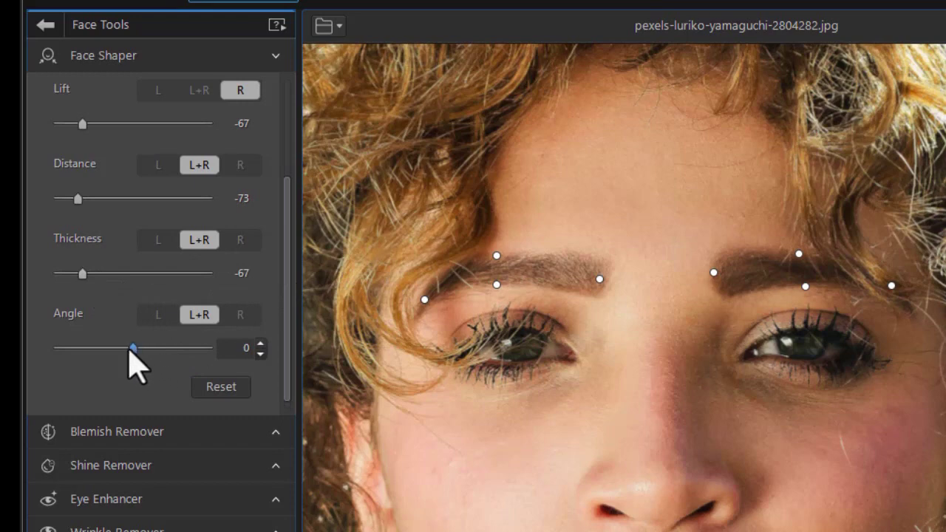
{"action": "left_click_drag", "start_coordinate": [130, 348], "coordinate": [125, 375]}
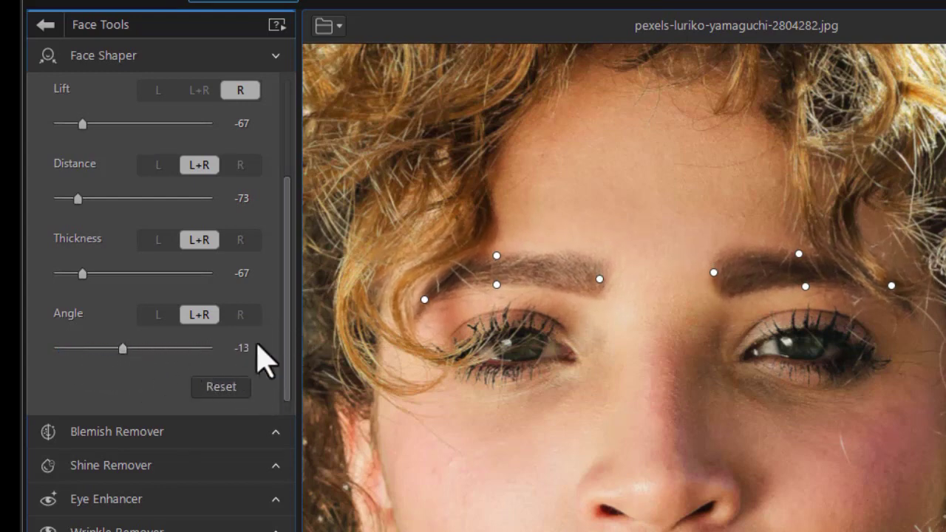
{"action": "left_click", "coordinate": [219, 388]}
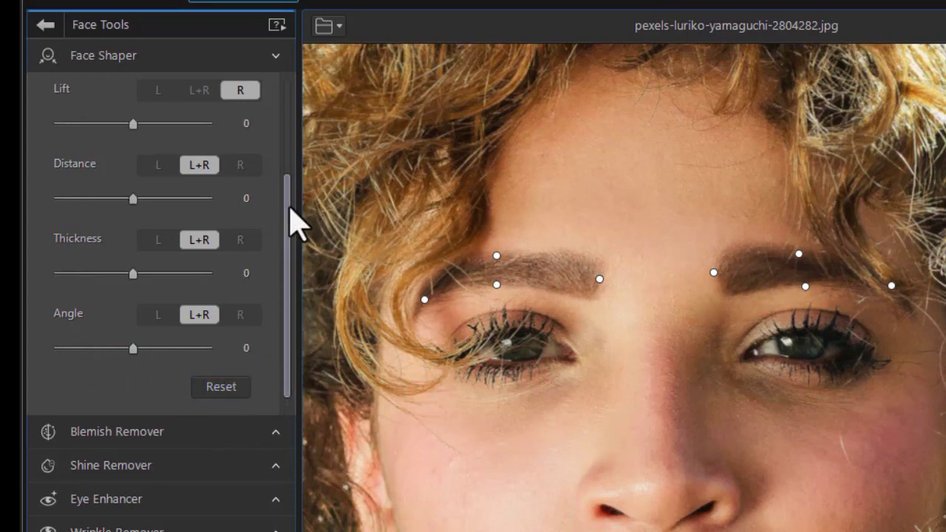
{"action": "left_click_drag", "start_coordinate": [292, 225], "coordinate": [274, 57]}
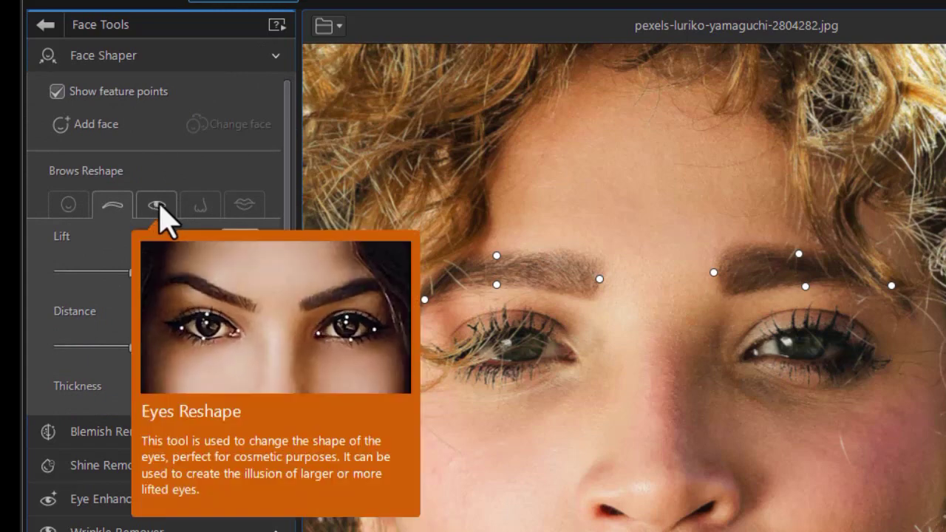
On the Eyes tab, zoom into the eyes and raise Enlarge to 36
{"action": "left_click", "coordinate": [157, 207]}
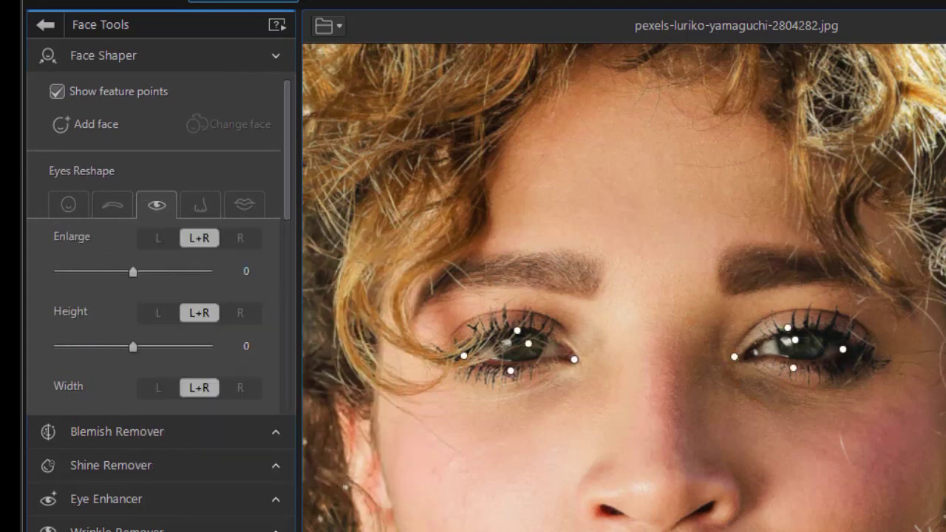
{"action": "left_click_drag", "start_coordinate": [392, 242], "coordinate": [945, 446]}
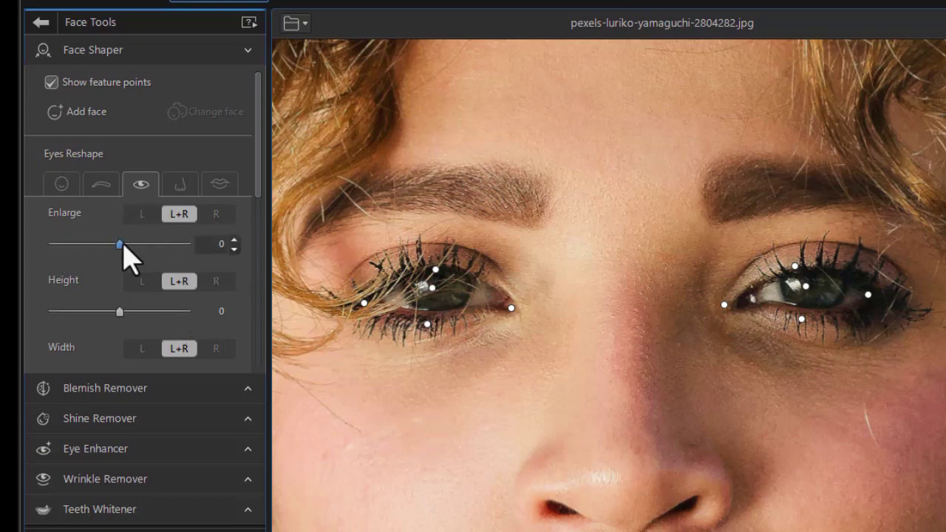
{"action": "mouse_move", "coordinate": [133, 245]}
{"action": "left_mouse_down"}
{"action": "mouse_move", "coordinate": [163, 248]}
{"action": "mouse_move", "coordinate": [143, 250]}
{"action": "left_mouse_up"}
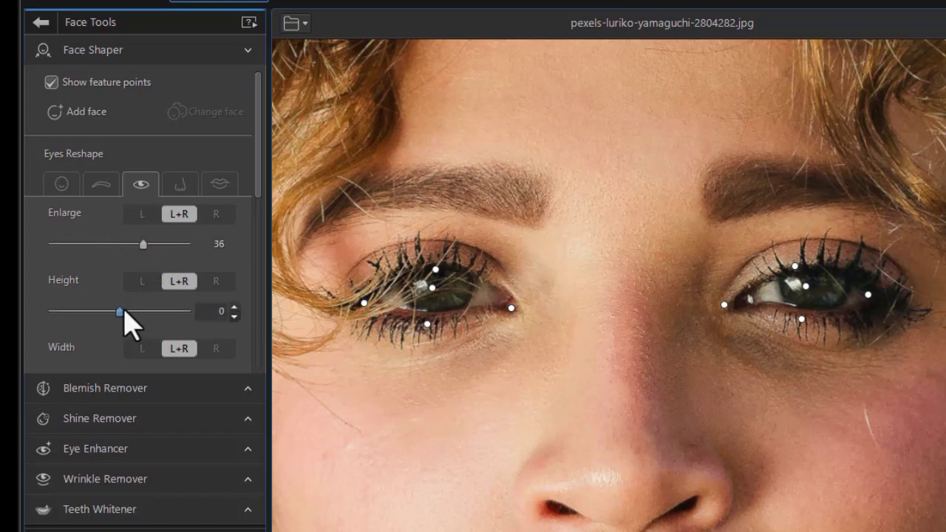
Set eye Height to 11, adjust width and lift, Distance to -52 and Angle to -38
{"action": "left_click_drag", "start_coordinate": [122, 314], "coordinate": [127, 348]}
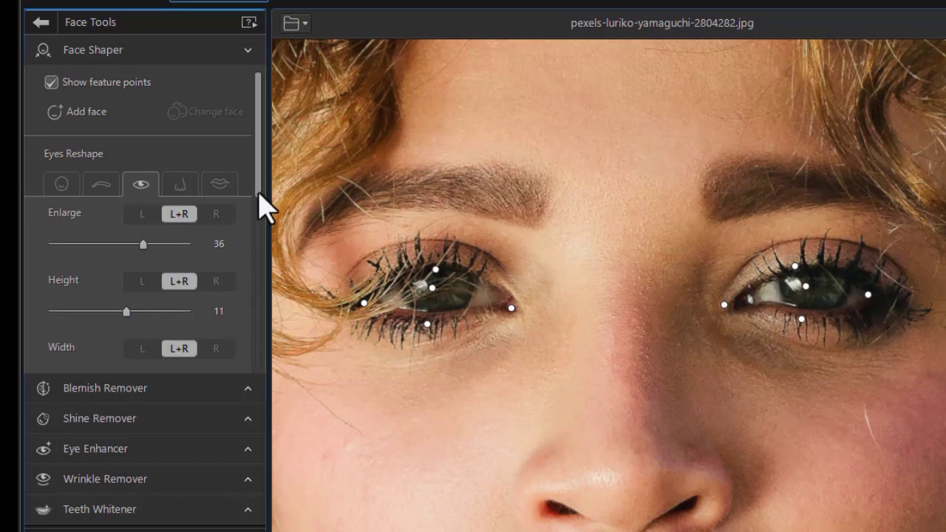
{"action": "scroll", "coordinate": [254, 295], "scroll_direction": "down", "scroll_amount": 3}
{"action": "left_click_drag", "start_coordinate": [120, 161], "coordinate": [89, 199]}
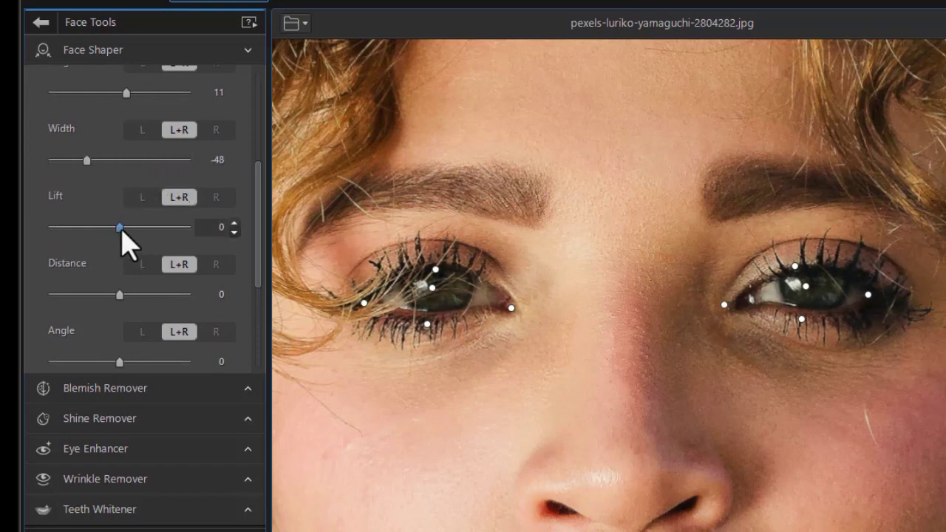
{"action": "mouse_move", "coordinate": [130, 229]}
{"action": "left_mouse_down"}
{"action": "mouse_move", "coordinate": [195, 240]}
{"action": "mouse_move", "coordinate": [128, 240]}
{"action": "left_mouse_up"}
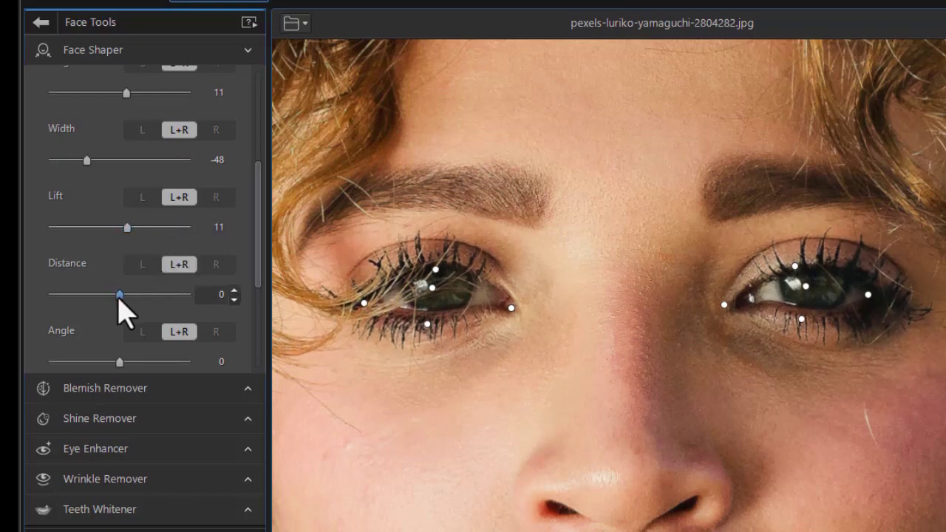
{"action": "left_click_drag", "start_coordinate": [140, 299], "coordinate": [86, 298]}
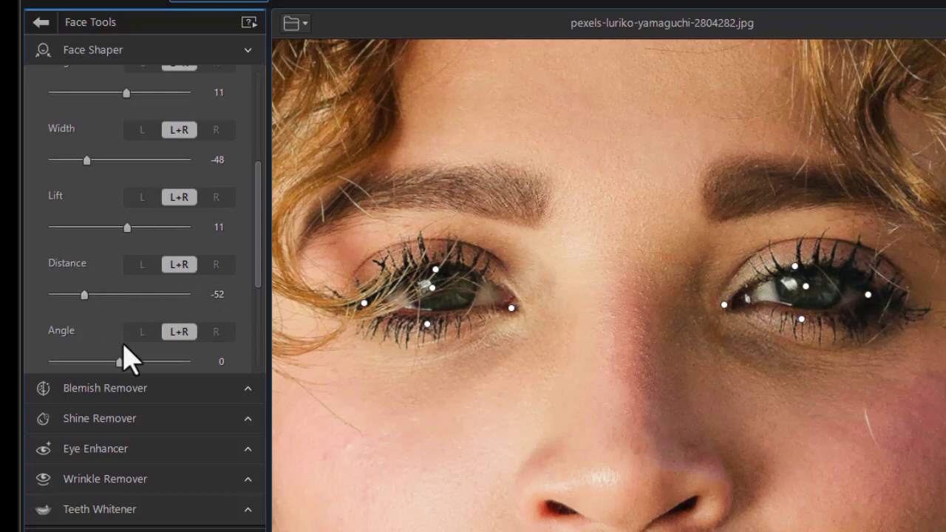
{"action": "left_click_drag", "start_coordinate": [127, 362], "coordinate": [99, 372]}
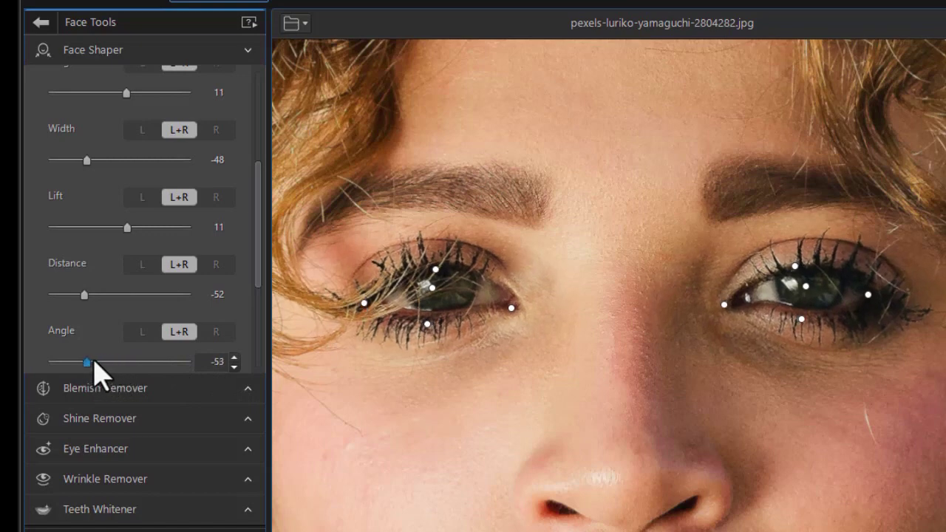
Keep Pupil at 0 for the right eye and reduce Eye bags to 86
{"action": "left_click_drag", "start_coordinate": [260, 281], "coordinate": [261, 375]}
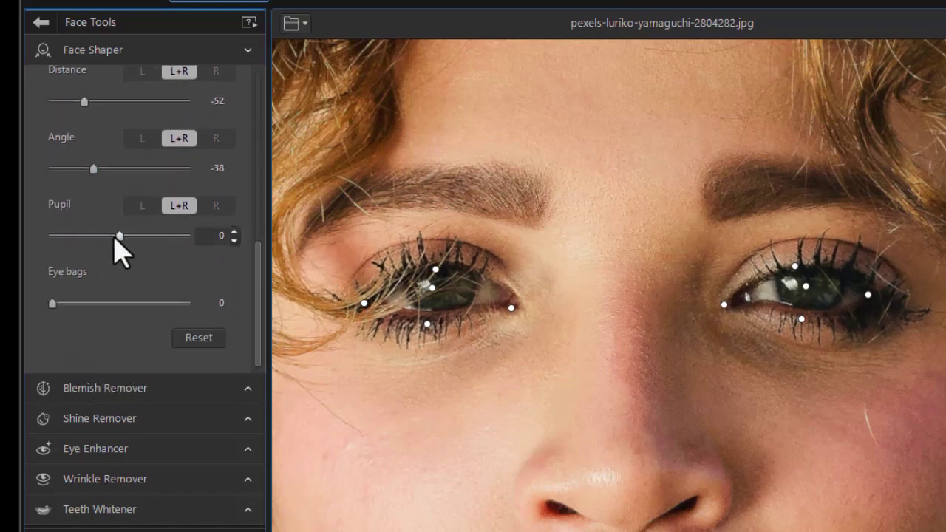
{"action": "left_click_drag", "start_coordinate": [125, 238], "coordinate": [87, 264]}
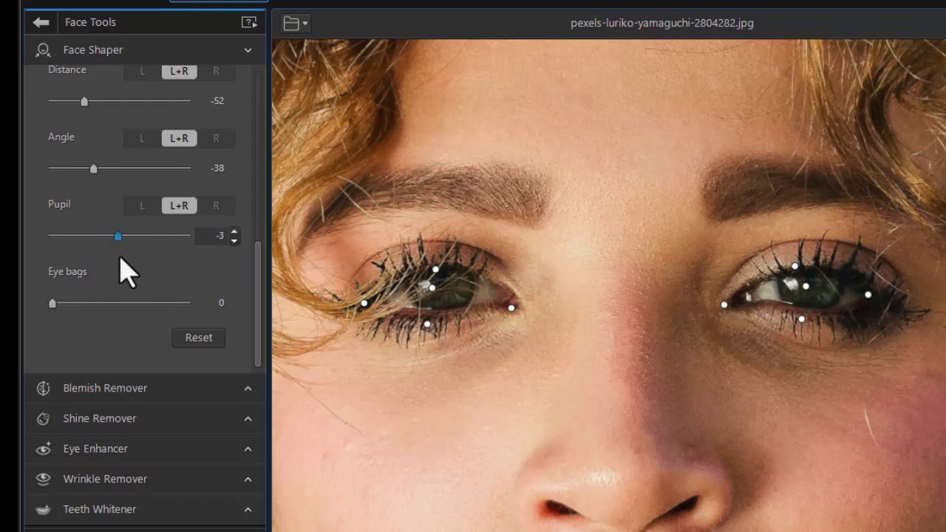
{"action": "left_click_drag", "start_coordinate": [119, 256], "coordinate": [121, 256]}
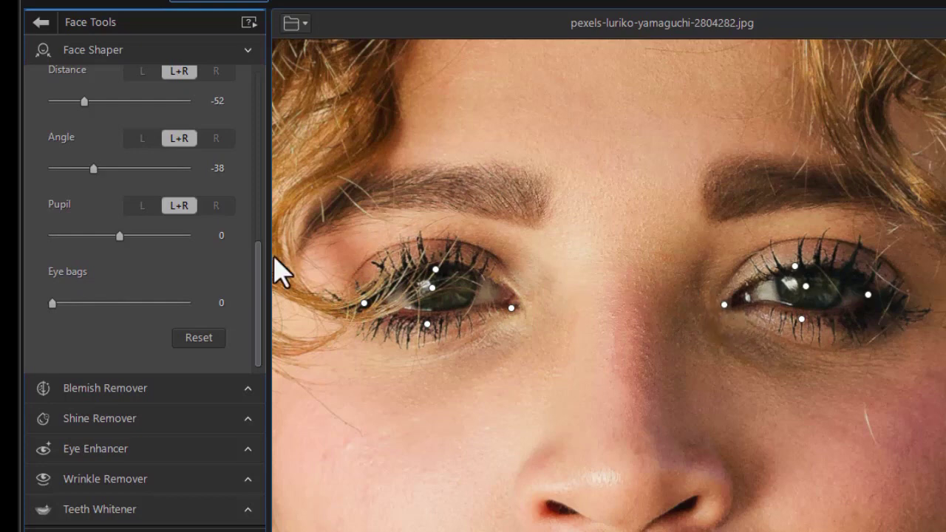
{"action": "left_click", "coordinate": [221, 207]}
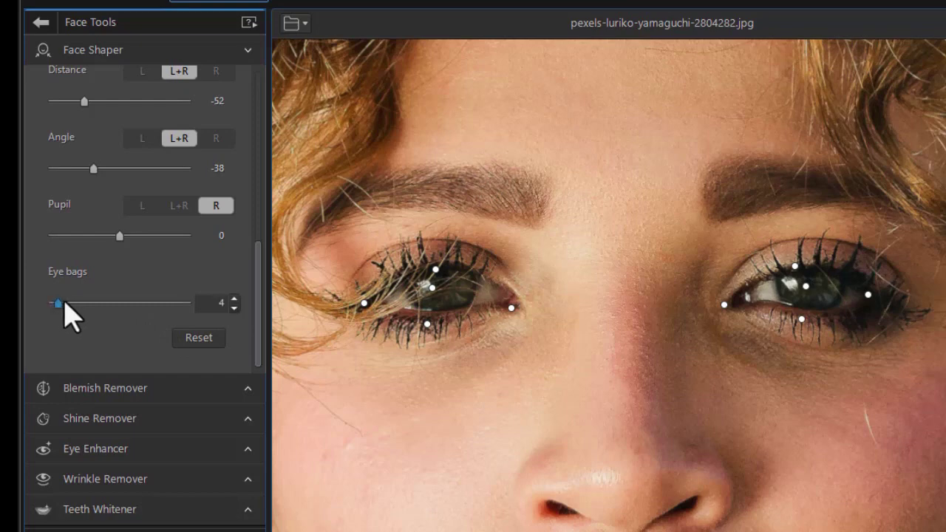
{"action": "left_click_drag", "start_coordinate": [64, 305], "coordinate": [173, 313]}
{"action": "left_click_drag", "start_coordinate": [259, 289], "coordinate": [250, 11]}
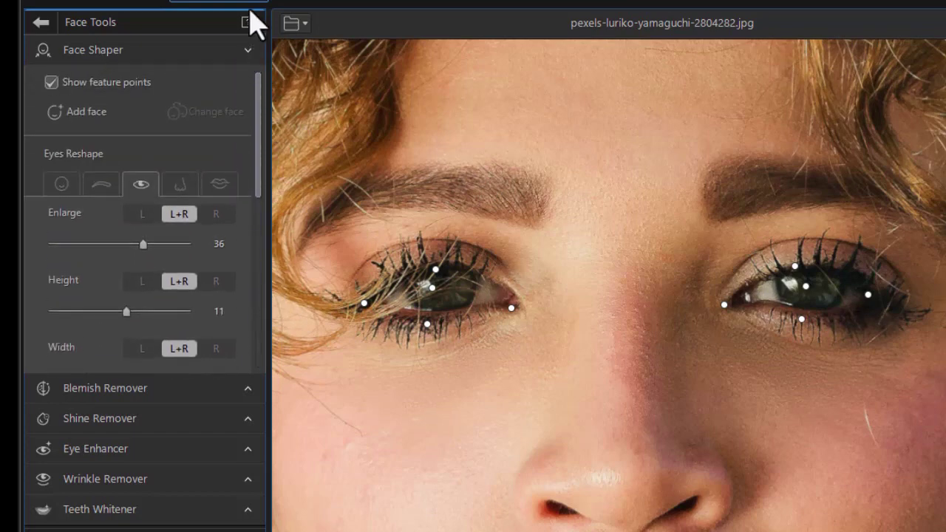
{"action": "left_click", "coordinate": [180, 184]}
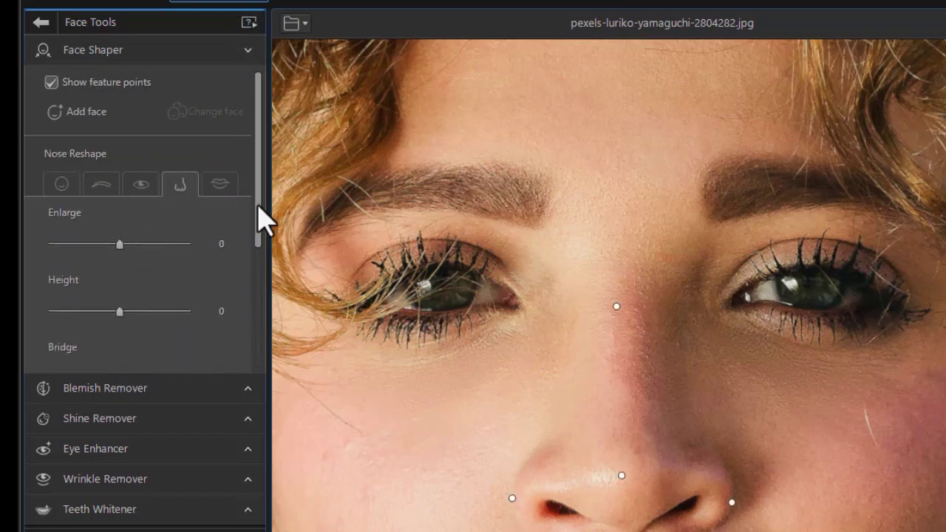
Bring the nose into view and set Enlarge -23, Height 62, Bridge -57, Ala -52, Tip -57
{"action": "left_click_drag", "start_coordinate": [258, 215], "coordinate": [402, 310]}
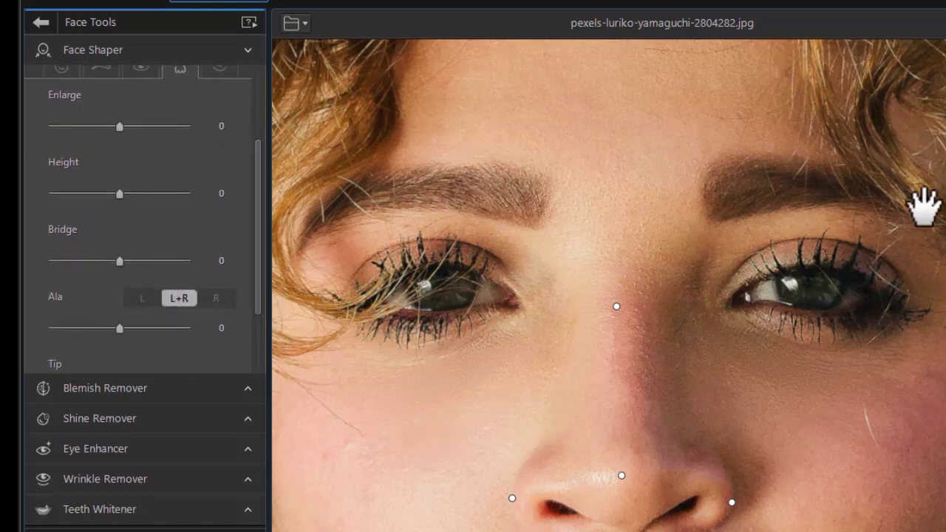
{"action": "left_click_drag", "start_coordinate": [808, 418], "coordinate": [812, 311]}
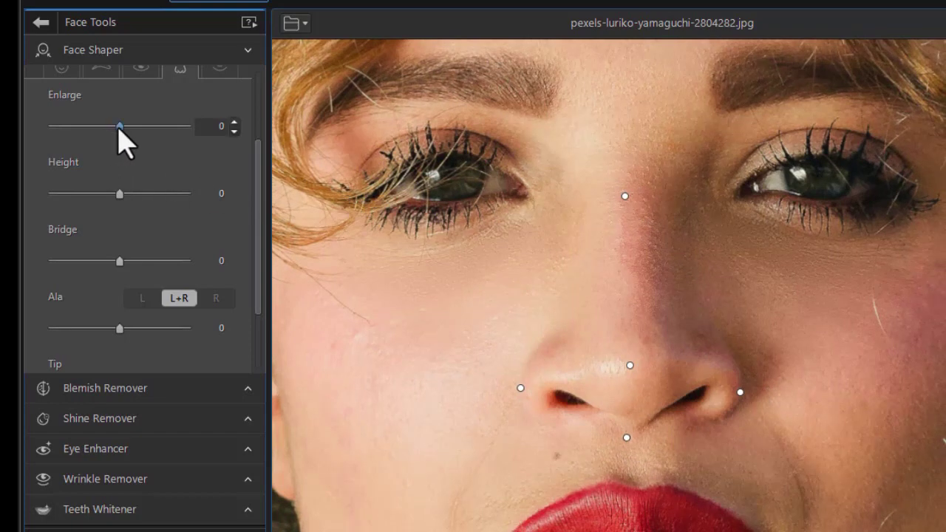
{"action": "left_click_drag", "start_coordinate": [117, 128], "coordinate": [104, 143]}
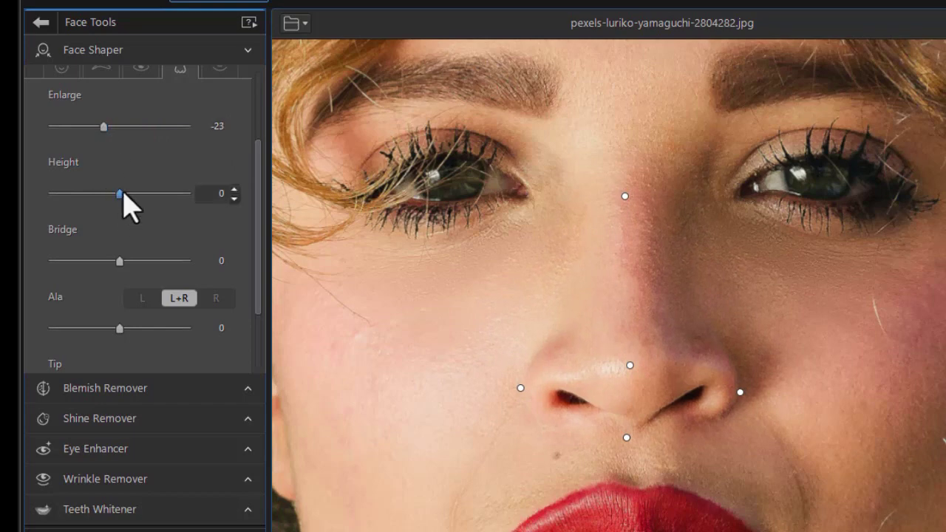
{"action": "left_click_drag", "start_coordinate": [123, 196], "coordinate": [162, 221]}
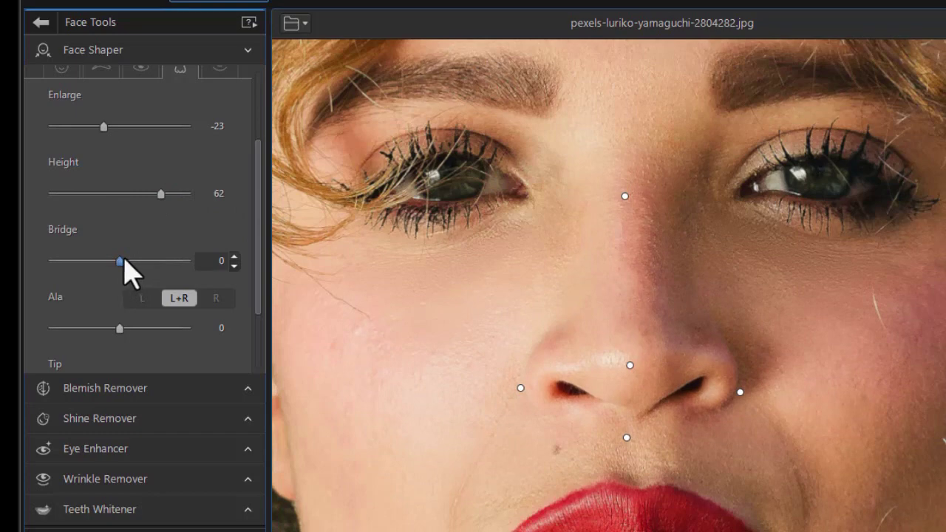
{"action": "left_click_drag", "start_coordinate": [119, 260], "coordinate": [79, 268]}
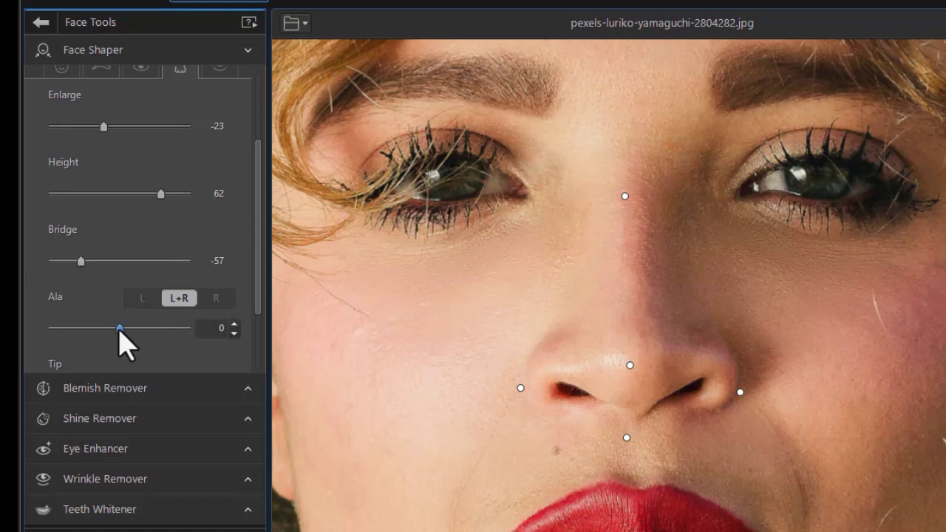
{"action": "left_click_drag", "start_coordinate": [120, 331], "coordinate": [85, 332]}
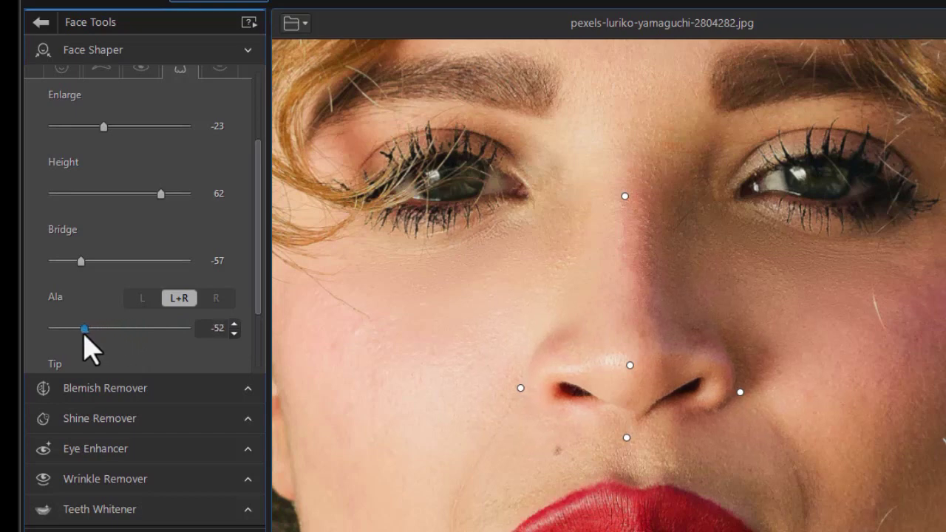
{"action": "scroll", "coordinate": [262, 322], "scroll_direction": "down", "scroll_amount": 3}
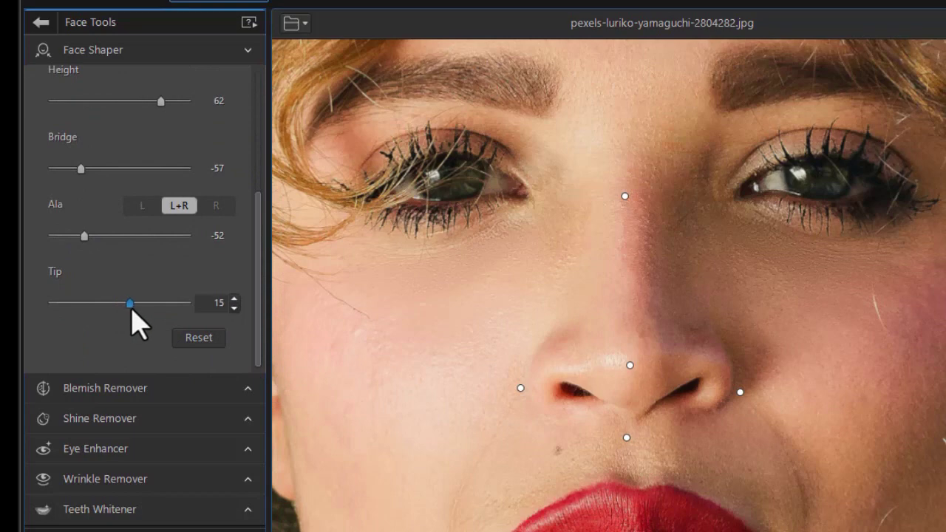
{"action": "left_click_drag", "start_coordinate": [142, 311], "coordinate": [81, 309]}
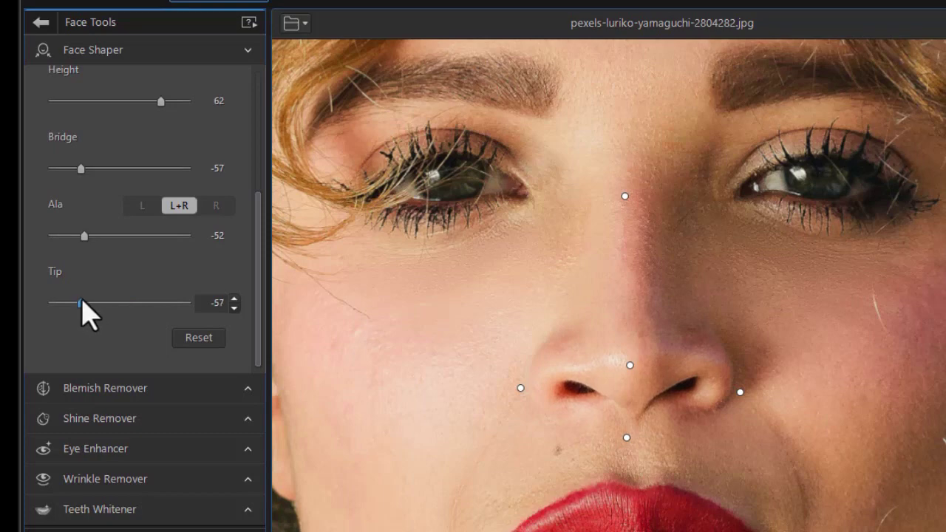
{"action": "scroll", "coordinate": [258, 191], "scroll_direction": "up", "scroll_amount": 2}
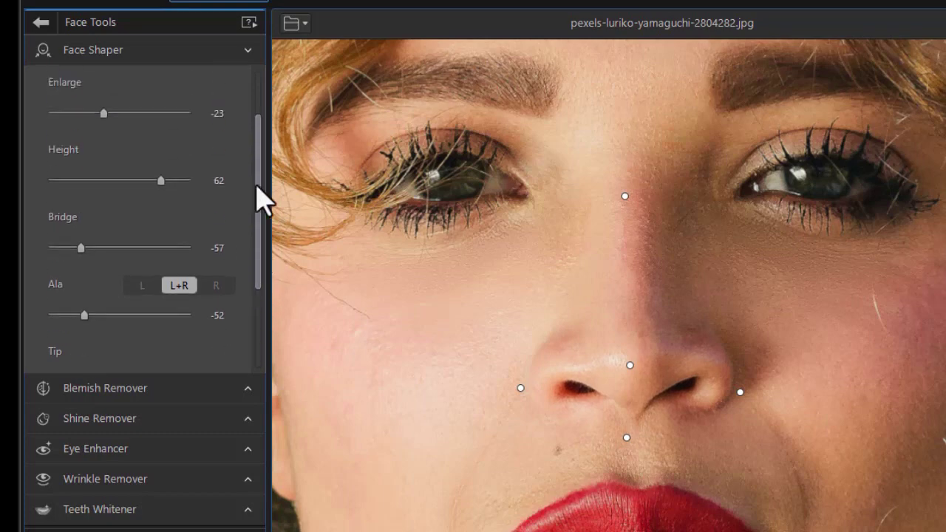
{"action": "left_click_drag", "start_coordinate": [258, 191], "coordinate": [243, 42]}
On the Mouth tab, bring the lips into view and set Enlarge -32 and Lift 2
{"action": "left_click", "coordinate": [221, 189]}
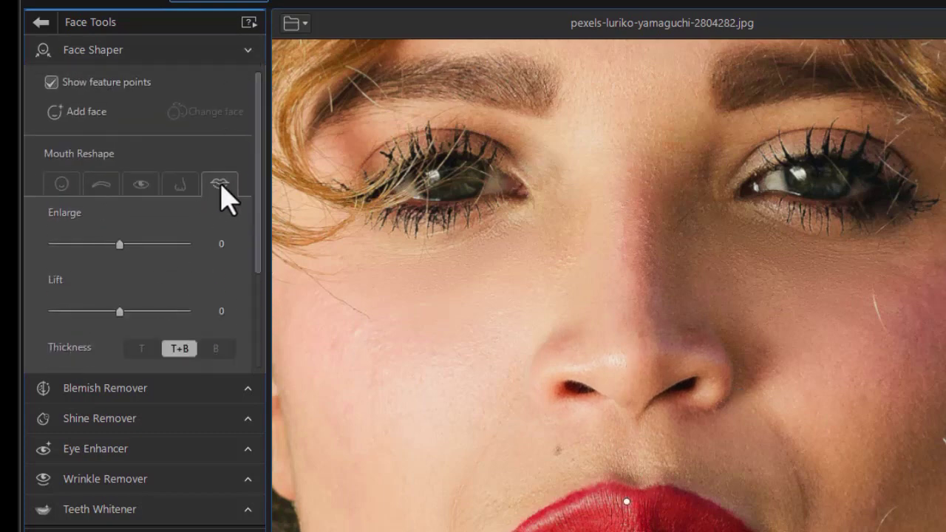
{"action": "scroll", "coordinate": [266, 251], "scroll_direction": "down", "scroll_amount": 1}
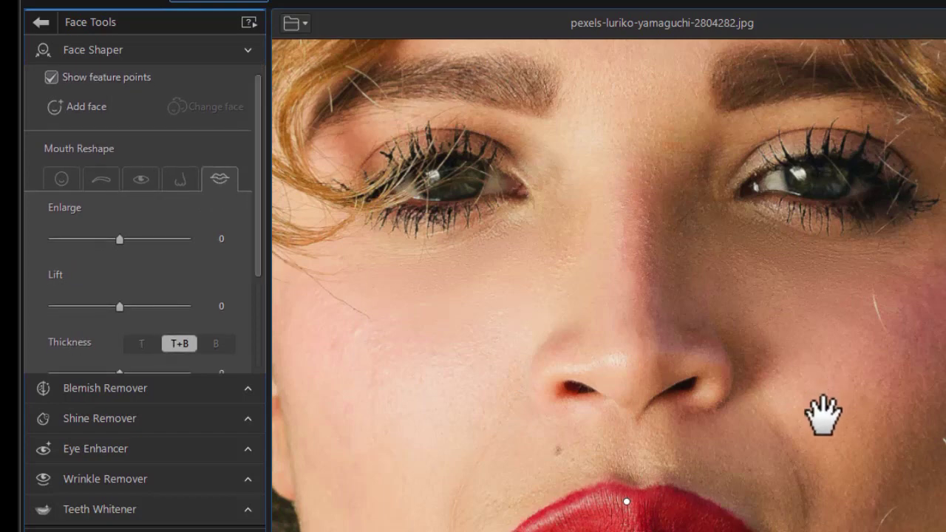
{"action": "left_click_drag", "start_coordinate": [850, 403], "coordinate": [865, 155]}
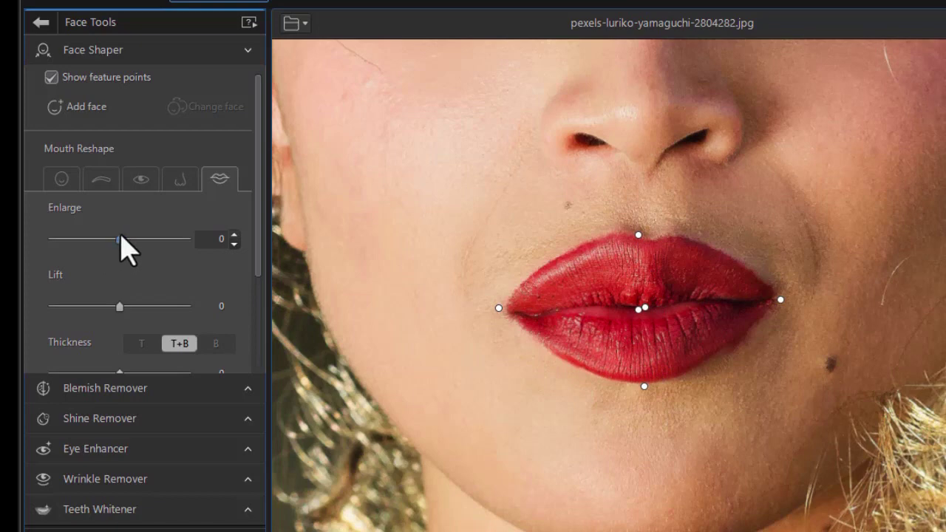
{"action": "left_click_drag", "start_coordinate": [121, 241], "coordinate": [99, 247]}
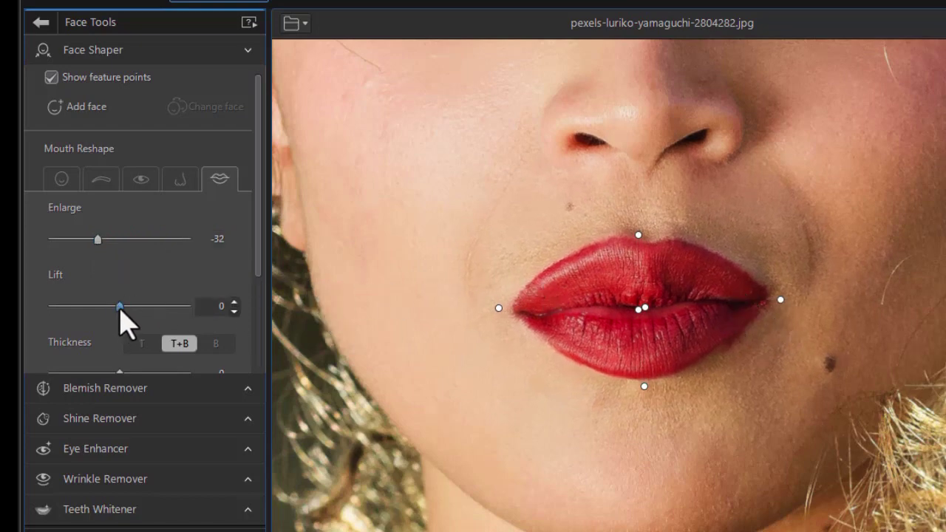
{"action": "left_click_drag", "start_coordinate": [128, 311], "coordinate": [122, 331]}
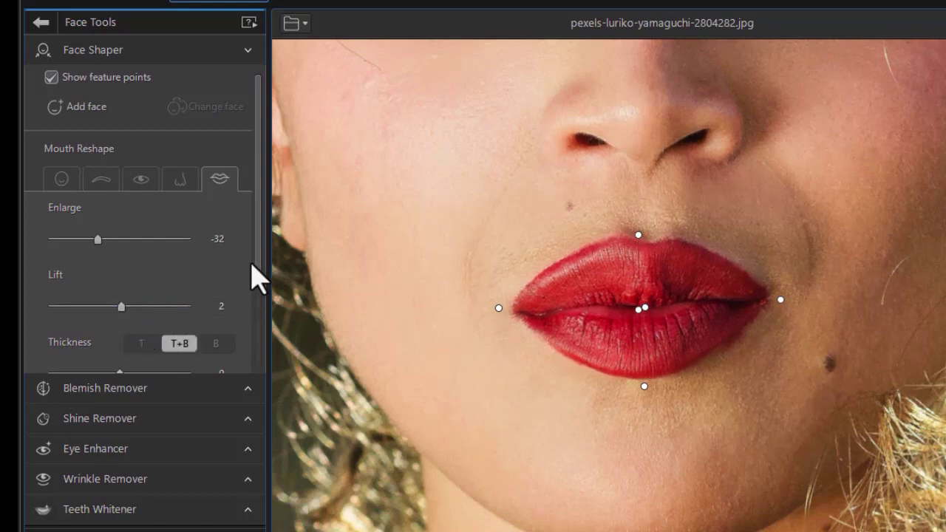
{"action": "left_click_drag", "start_coordinate": [258, 274], "coordinate": [260, 385]}
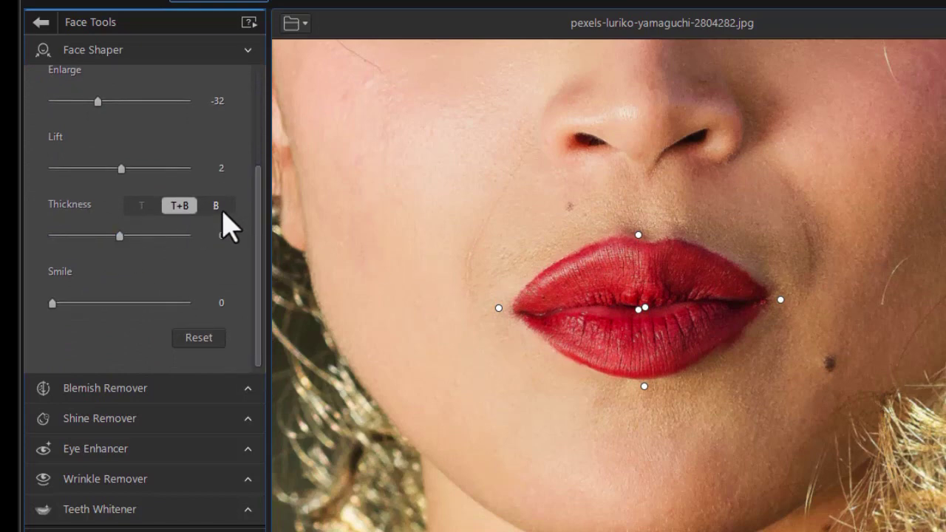
Try thinning the top lip, then thicken the bottom lip to 43 and set Smile to 37
{"action": "left_click", "coordinate": [141, 205]}
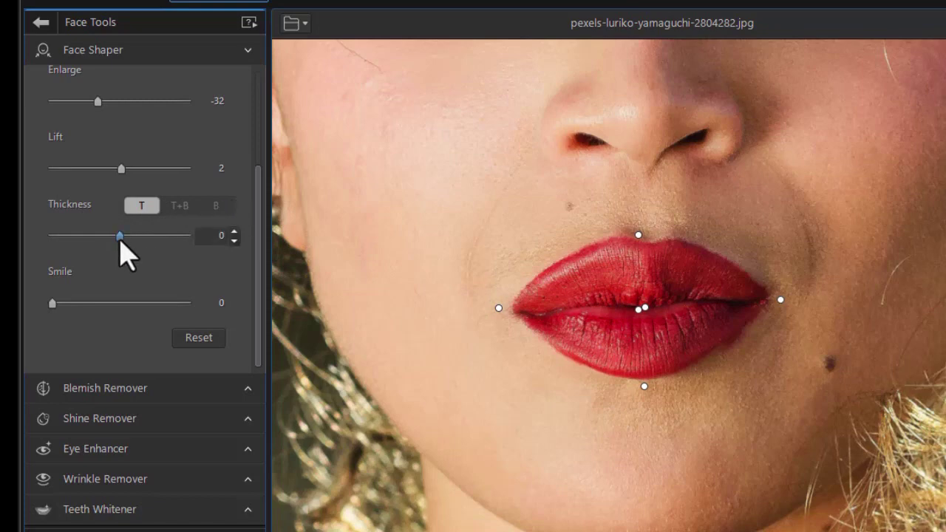
{"action": "left_click_drag", "start_coordinate": [118, 239], "coordinate": [71, 240]}
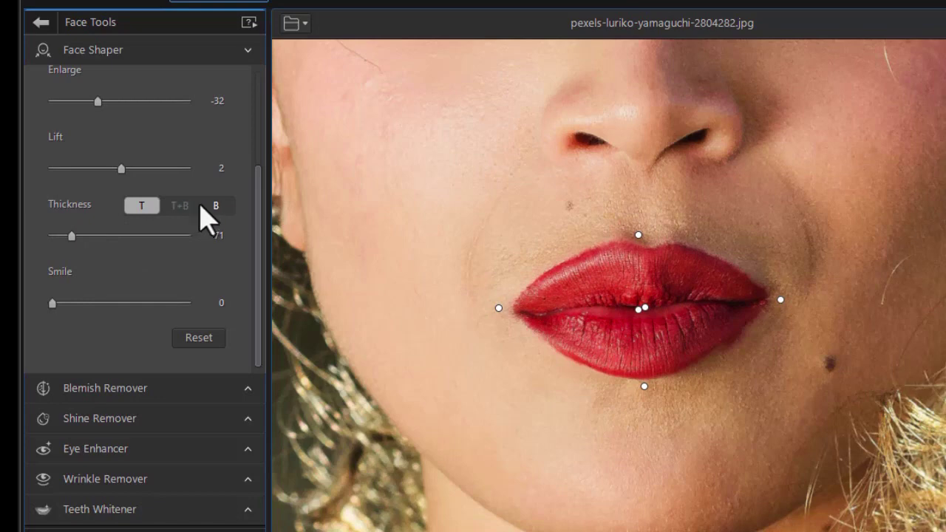
{"action": "left_click", "coordinate": [221, 207]}
{"action": "left_click_drag", "start_coordinate": [119, 237], "coordinate": [153, 253]}
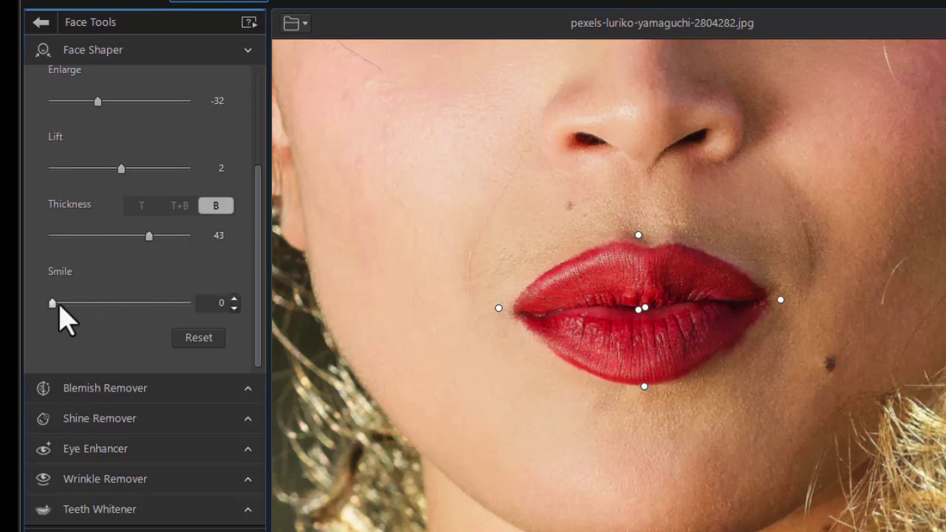
{"action": "left_click_drag", "start_coordinate": [62, 309], "coordinate": [104, 307]}
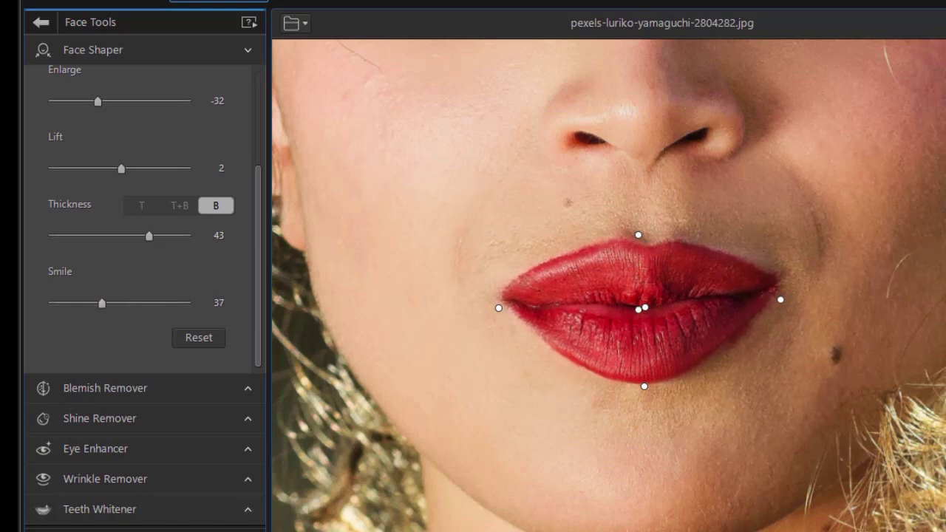
Scroll the panel back and hide feature points to view the finished reshaped portrait
{"action": "scroll", "coordinate": [777, 232], "scroll_direction": "down", "scroll_amount": 5}
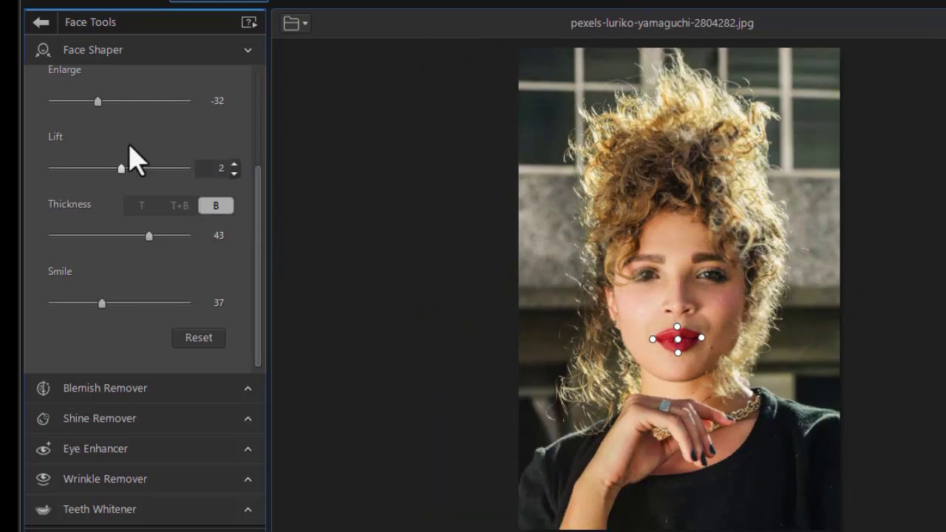
{"action": "left_click_drag", "start_coordinate": [258, 251], "coordinate": [267, 92]}
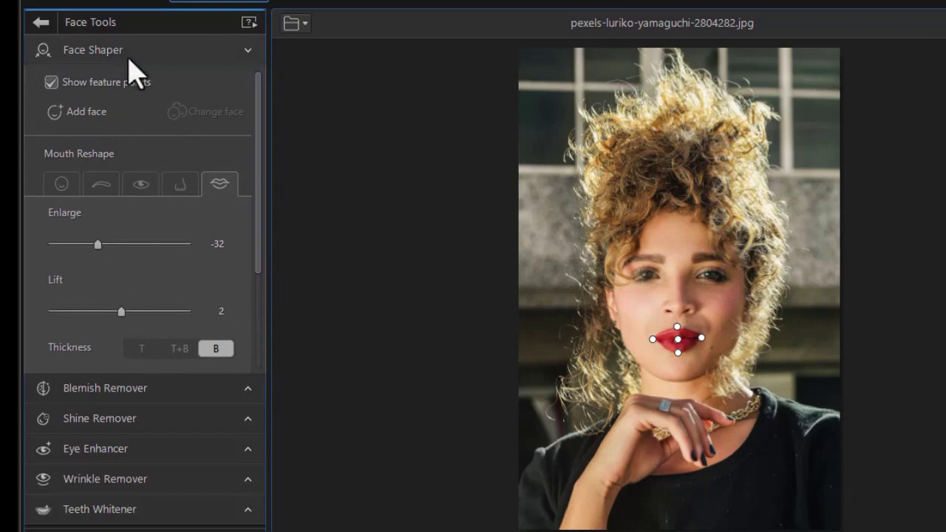
{"action": "left_click", "coordinate": [51, 82]}
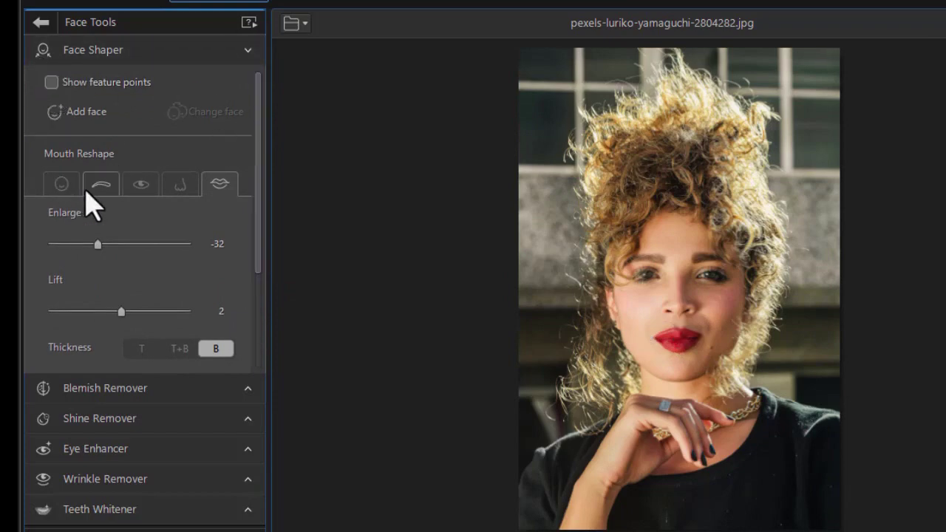